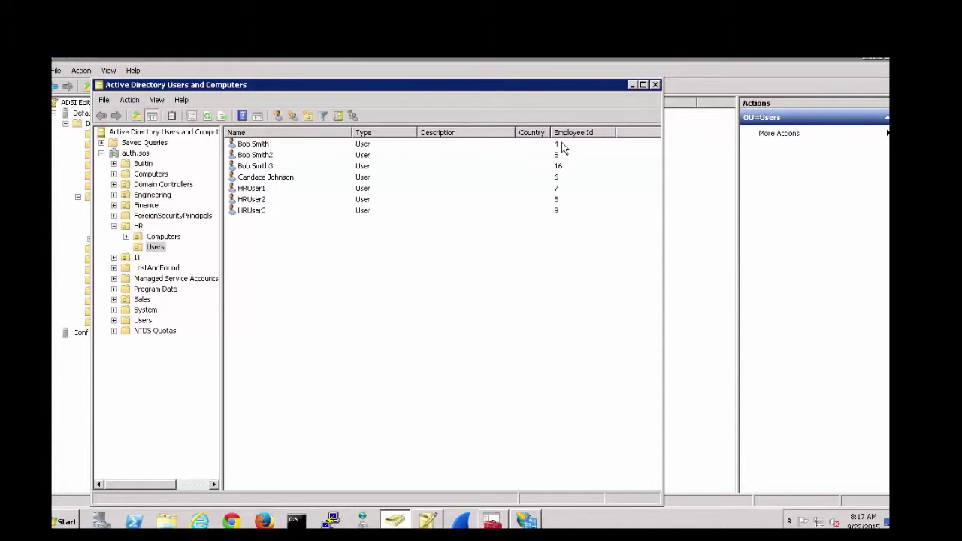
# View the Employee ID of the first user in the HR Users list and close the dialog without changing it
pyautogui.click(282, 144)
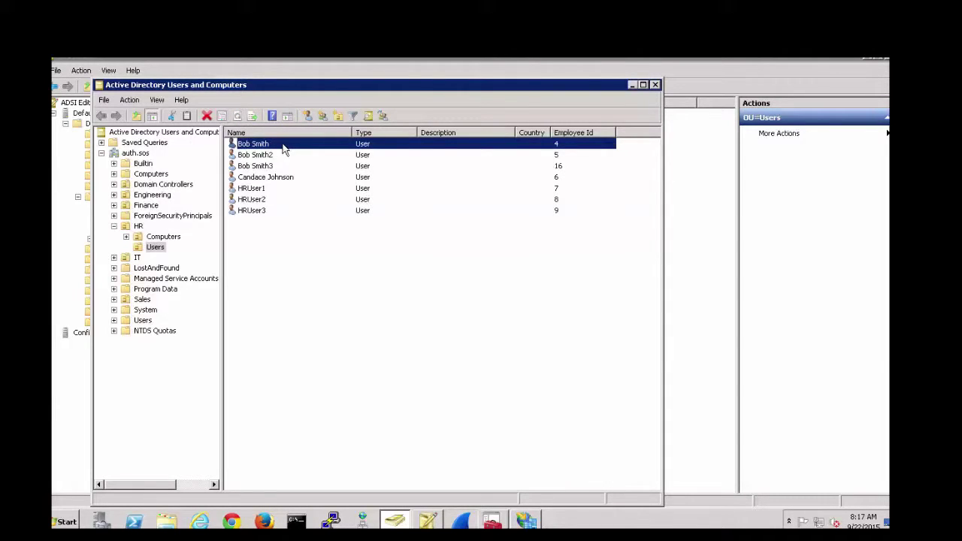
pyautogui.rightClick(283, 145)
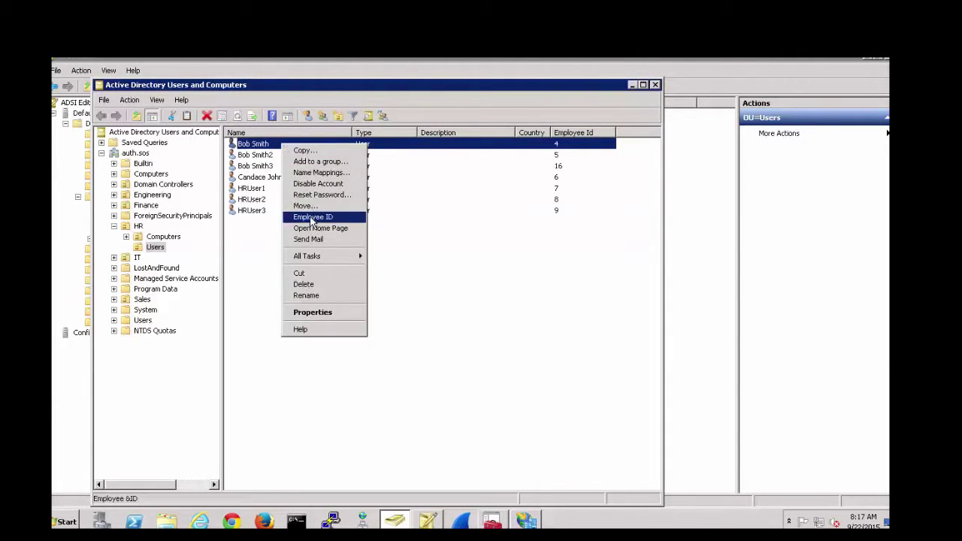
pyautogui.click(312, 217)
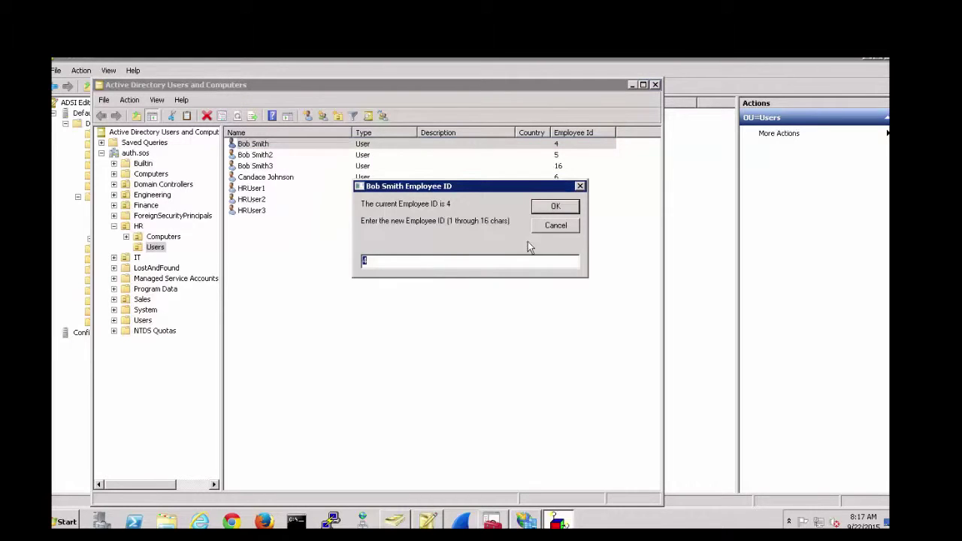
pyautogui.click(556, 227)
# Locate the employeeID attribute in the first HR user's Attribute Editor and close the properties without saving
pyautogui.rightClick(286, 148)
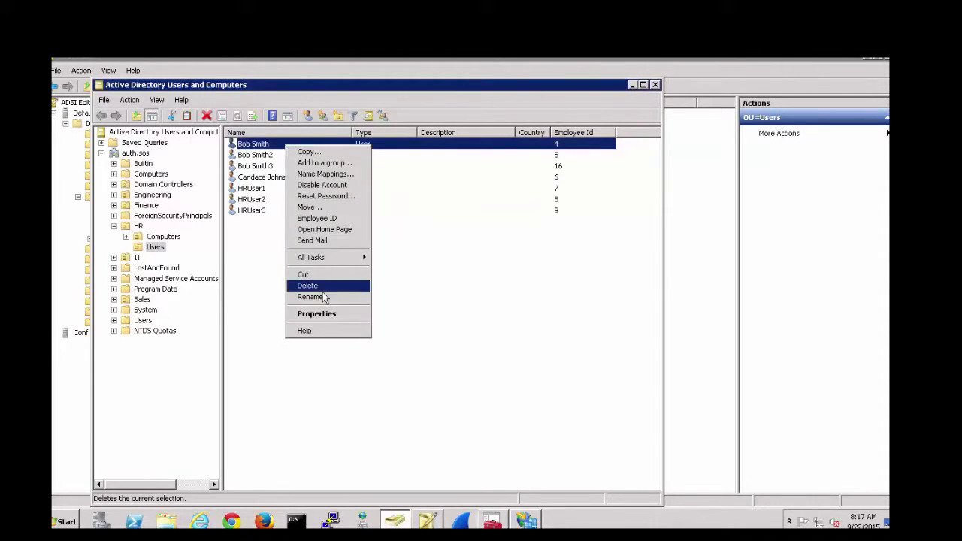
pyautogui.click(325, 319)
pyautogui.click(475, 171)
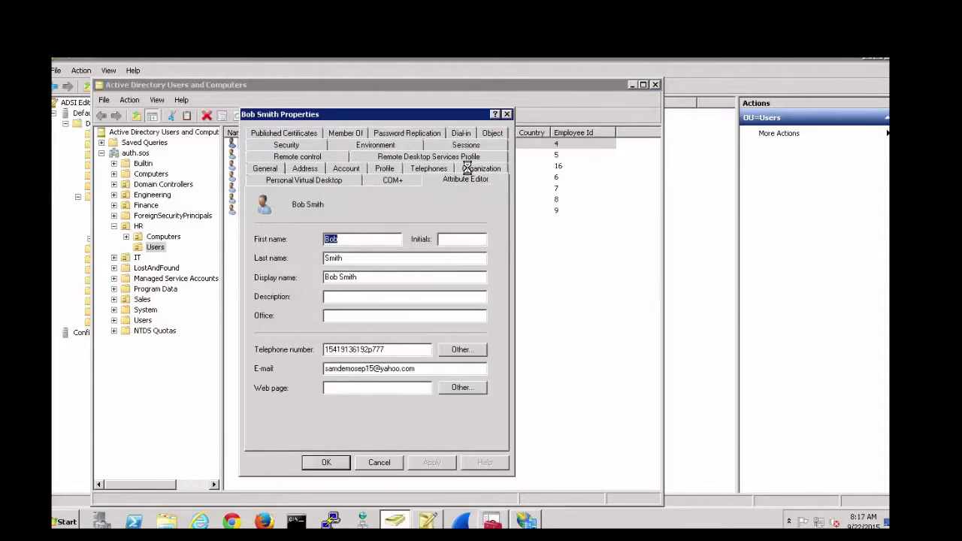
pyautogui.scroll(-14, 483, 331)
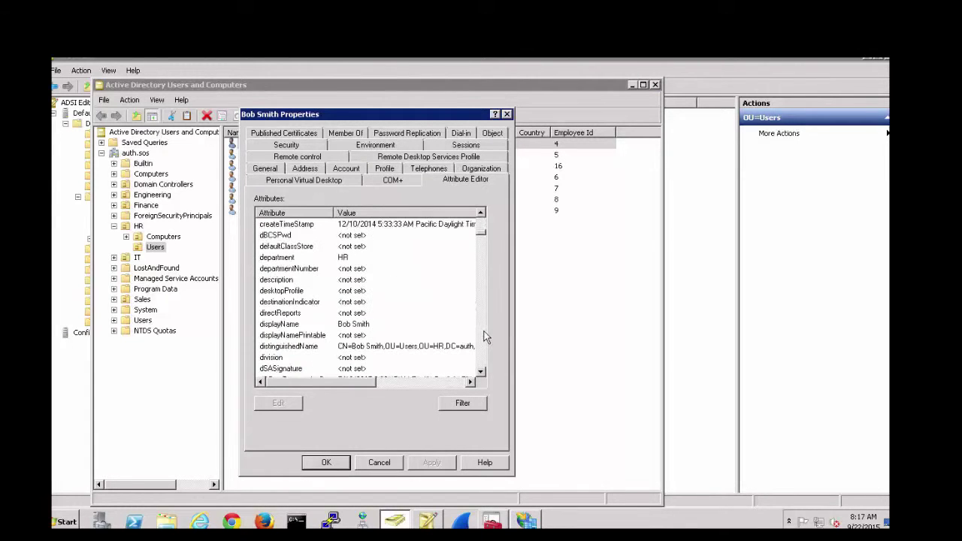
pyautogui.click(316, 247)
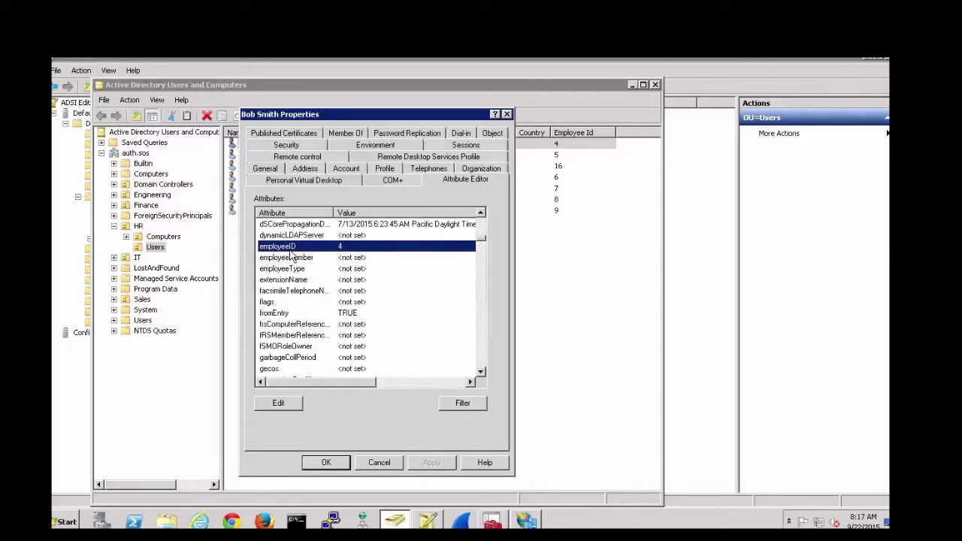
pyautogui.click(379, 462)
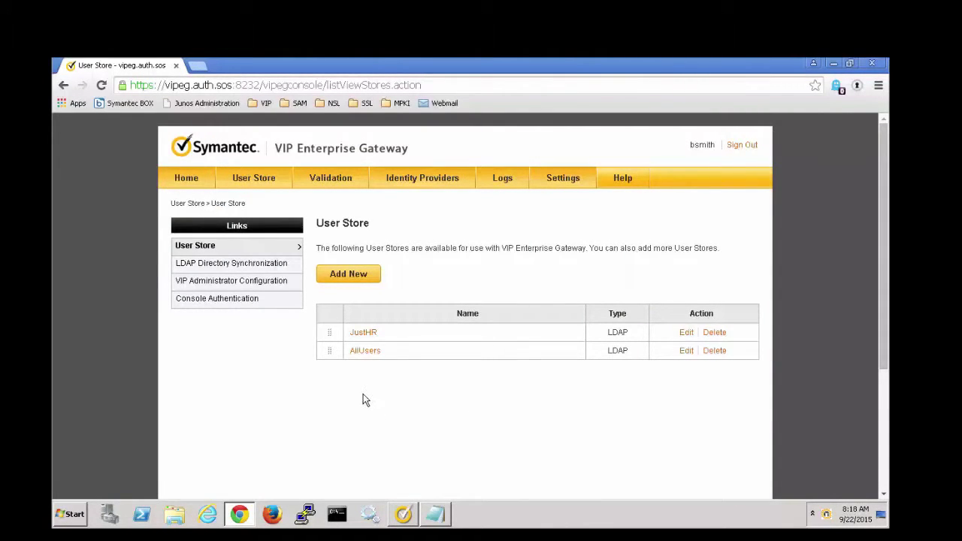
# Open the search criteria of the AllUsers user store in VIP Enterprise Gateway for editing
pyautogui.click(360, 352)
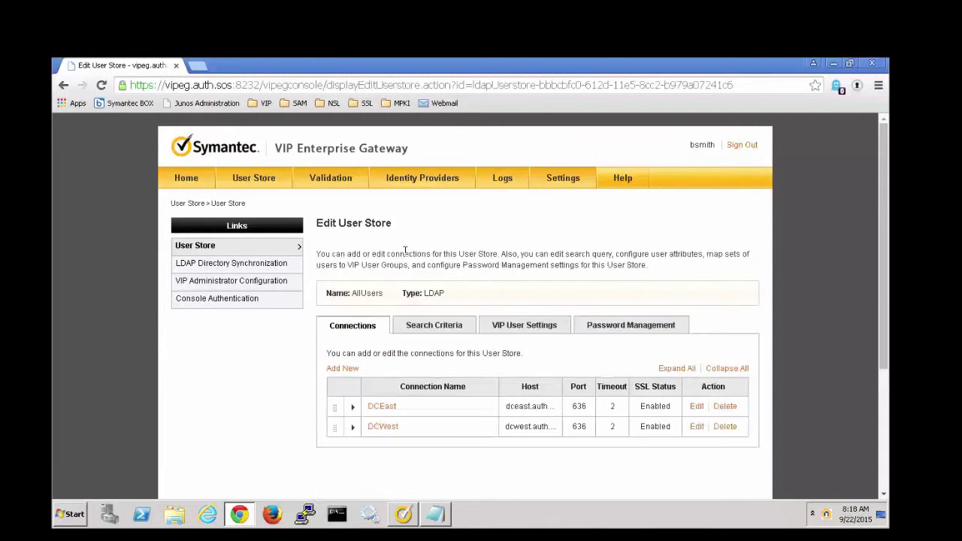
pyautogui.click(430, 328)
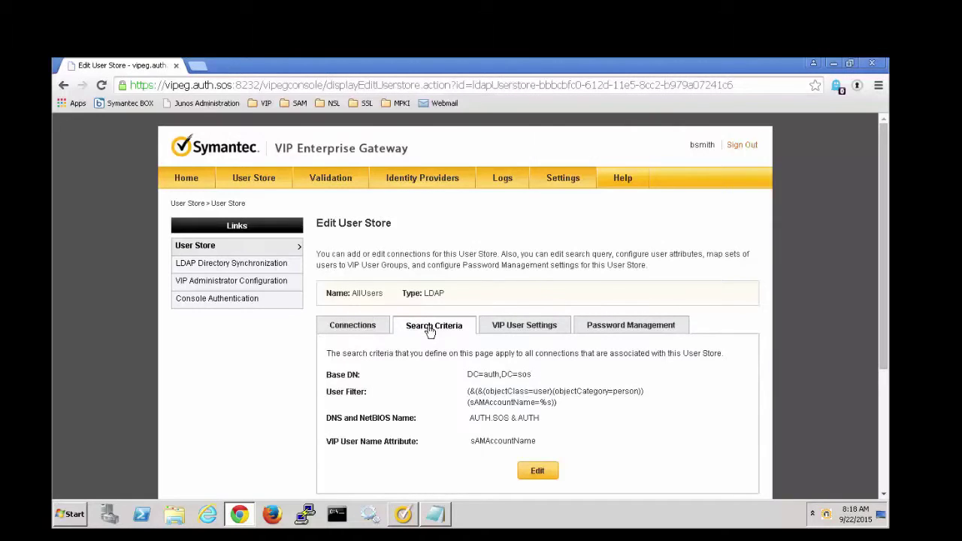
pyautogui.click(430, 331)
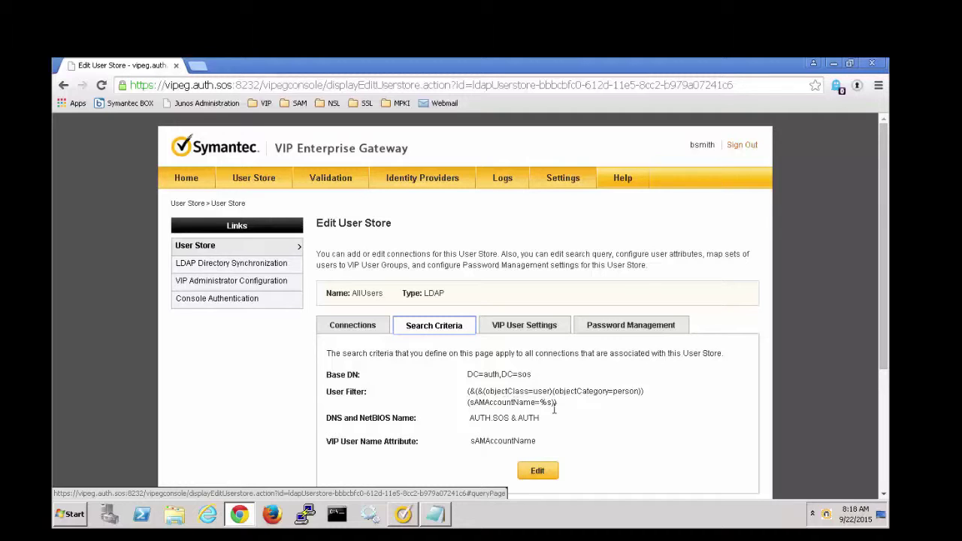
pyautogui.click(544, 472)
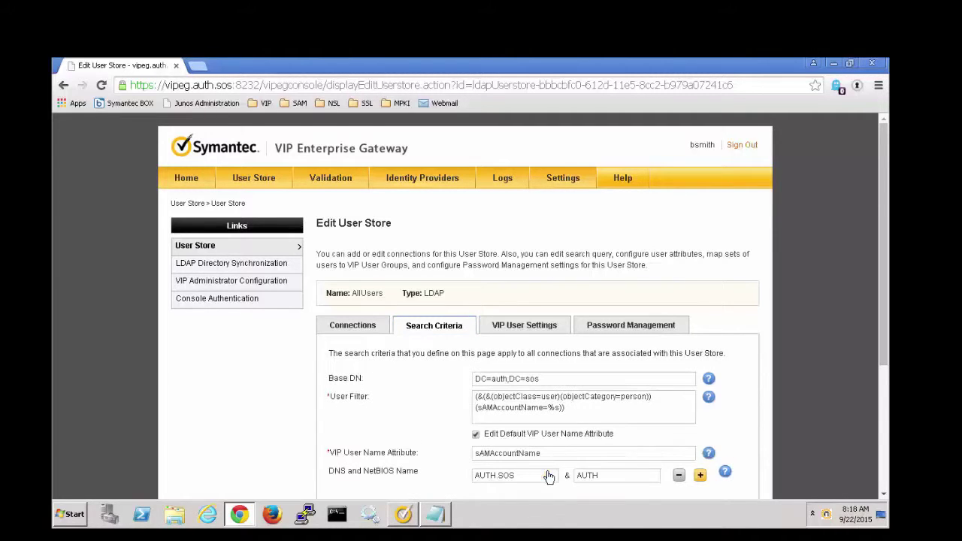
# Copy the full User Filter text and paste it into the empty Notepad document
pyautogui.click(572, 410)
pyautogui.moveTo(580, 411); pyautogui.dragTo(471, 395)
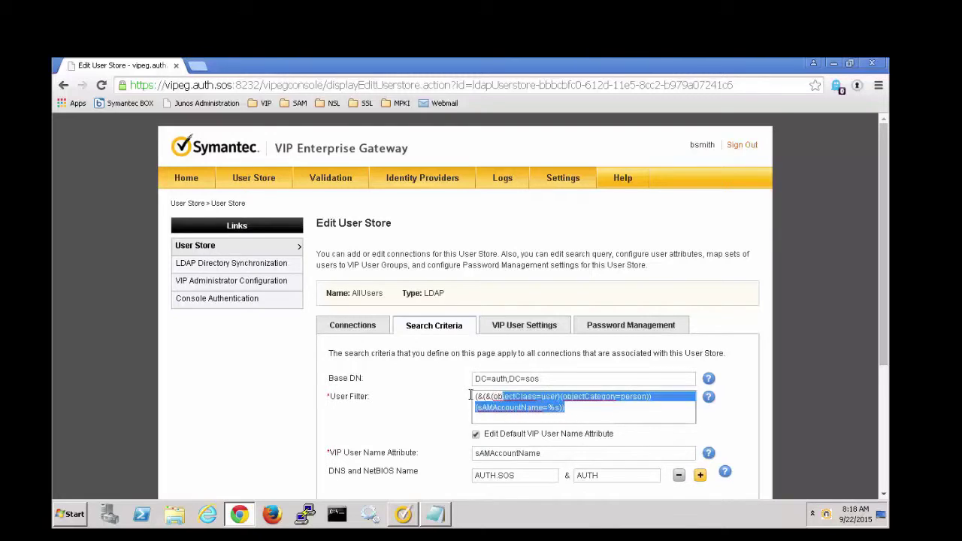
pyautogui.hotkey('ctrl', 'c')
pyautogui.click(436, 515)
pyautogui.hotkey('ctrl', 'v')
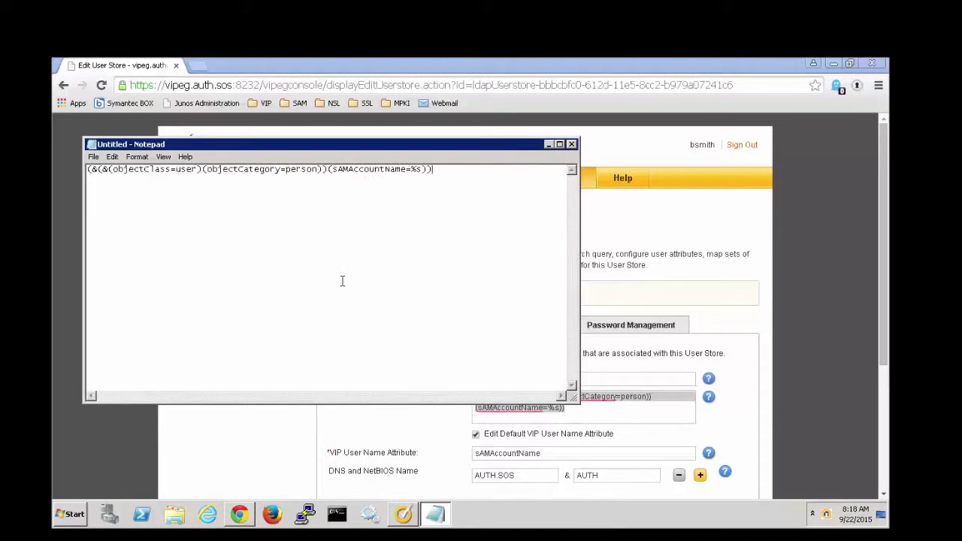
# Split the filter onto separate lines for the opening (&, the object class and category group, the sAMAccountName condition and the closing parenthesis
pyautogui.click(98, 173)
pyautogui.press('Return')
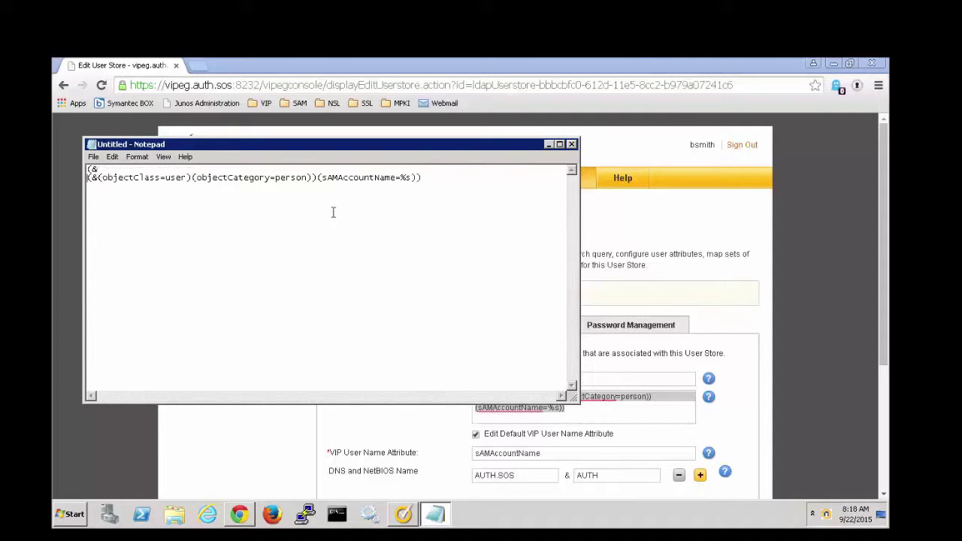
pyautogui.click(418, 178)
pyautogui.press('Return')
pyautogui.click(316, 178)
pyautogui.press('Return')
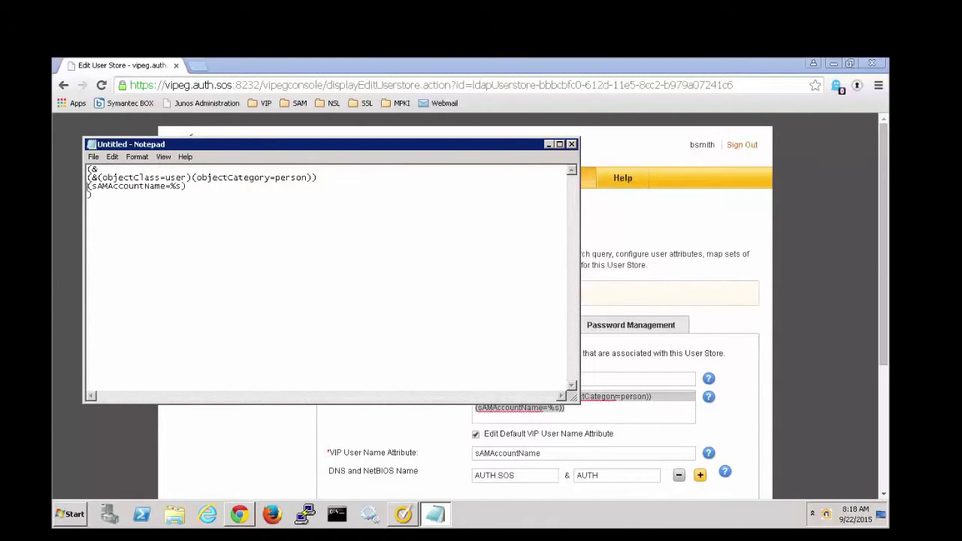
# Extend the account name condition with an employeeId alternative so the line reads (|(sAMAccountName=%s)(employeeId=%s))
pyautogui.click(191, 188)
pyautogui.write('employeeId=%s)')
pyautogui.click(187, 185)
pyautogui.write('(')
pyautogui.write('|')
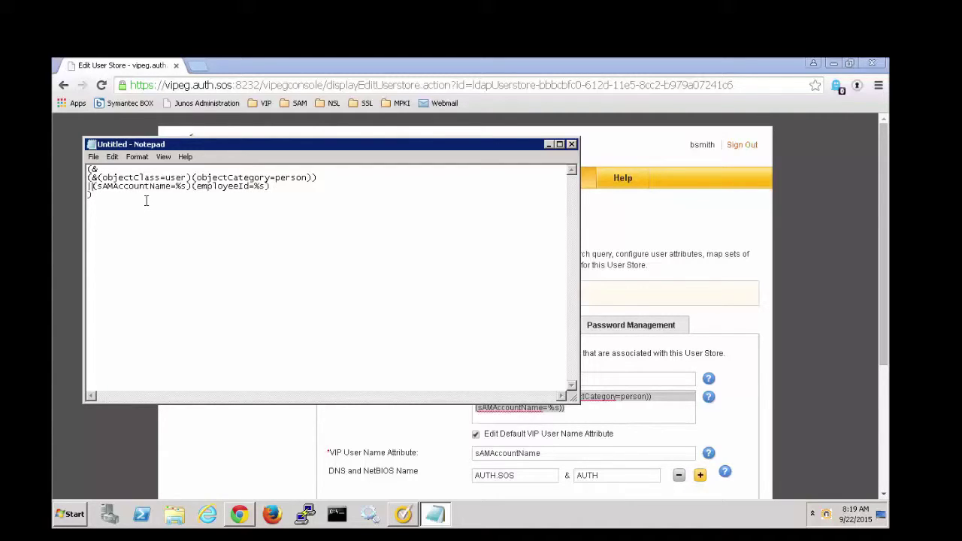
pyautogui.write('(')
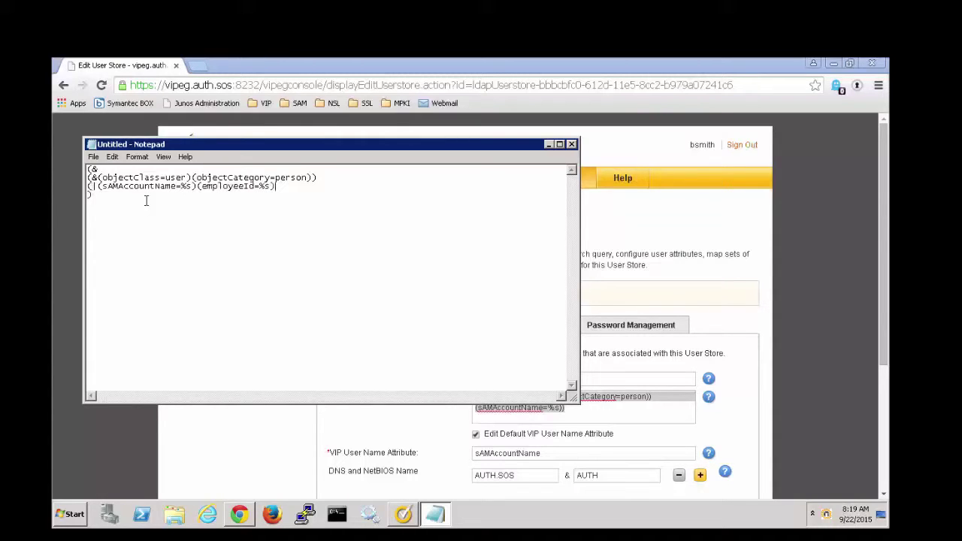
pyautogui.write(')')
# Remove the line breaks to join the edited filter back into a single line
pyautogui.click(117, 170)
pyautogui.press('Delete')
pyautogui.press('End')
pyautogui.press('Delete')
pyautogui.press('End')
pyautogui.press('Delete')
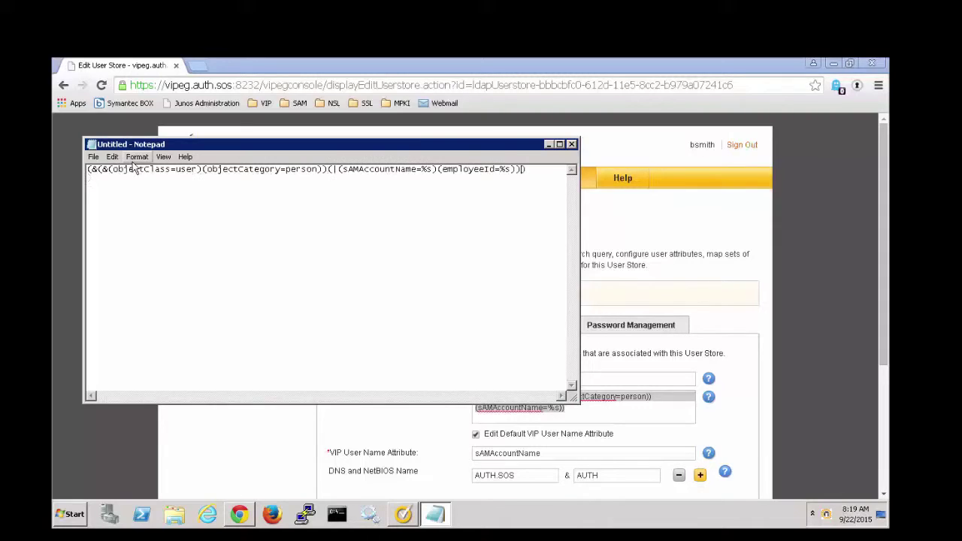
# Replace the AllUsers store's User Filter with the edited filter from Notepad and save the search criteria
pyautogui.hotkey('ctrl', 'a')
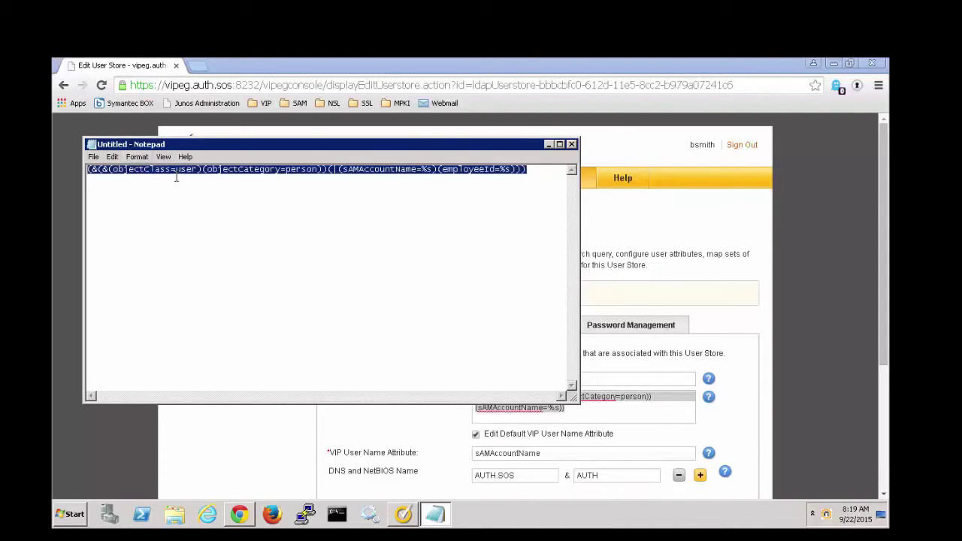
pyautogui.click(574, 410)
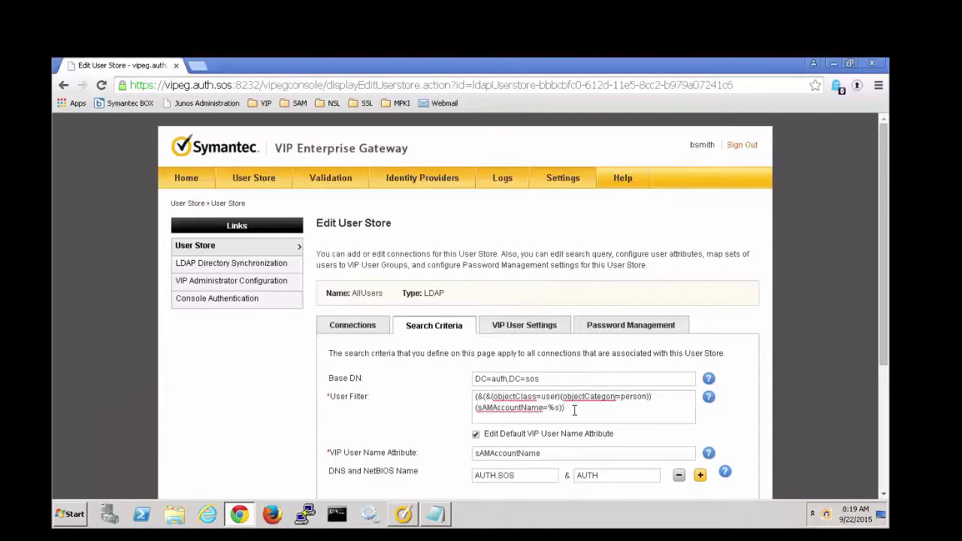
pyautogui.hotkey('ctrl', 'a')
pyautogui.hotkey('ctrl', 'v')
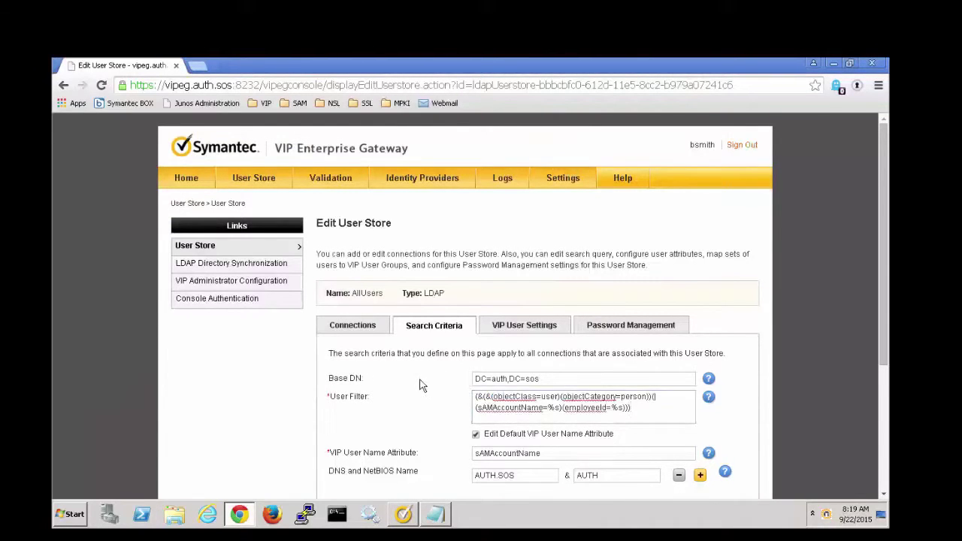
pyautogui.scroll(-2, 421, 385)
pyautogui.click(573, 435)
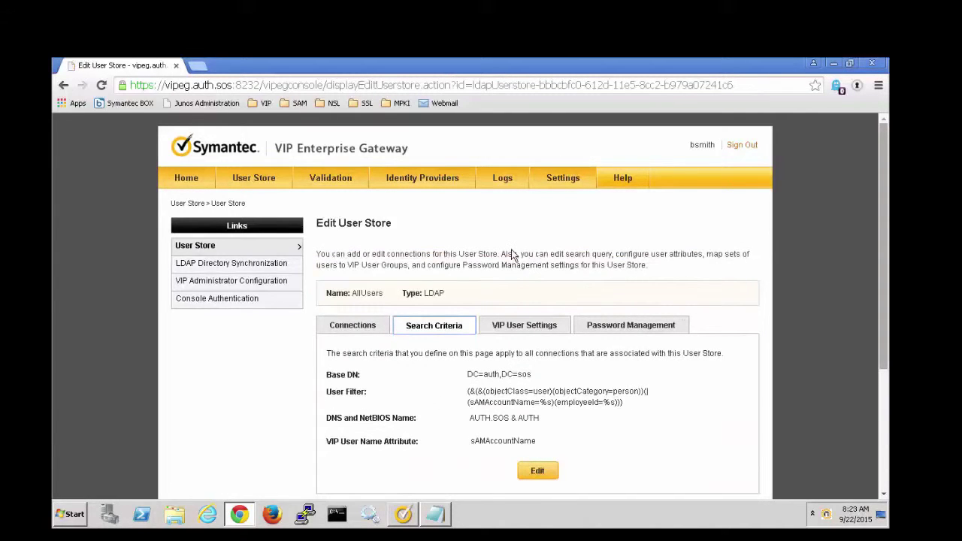
# Open the Junos Pulse VPN sign-in page in a new browser tab from the saved VIP bookmarks
pyautogui.click(196, 65)
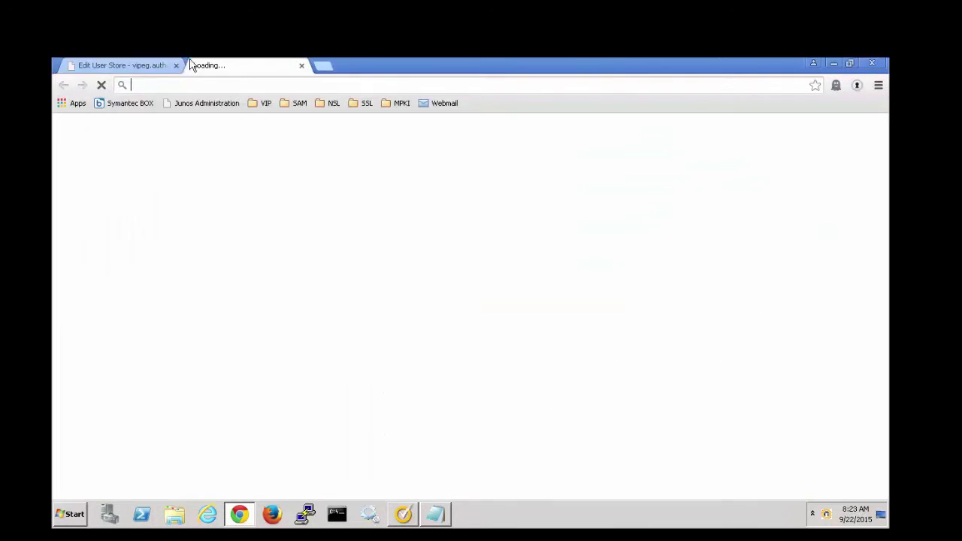
pyautogui.click(264, 104)
pyautogui.click(294, 166)
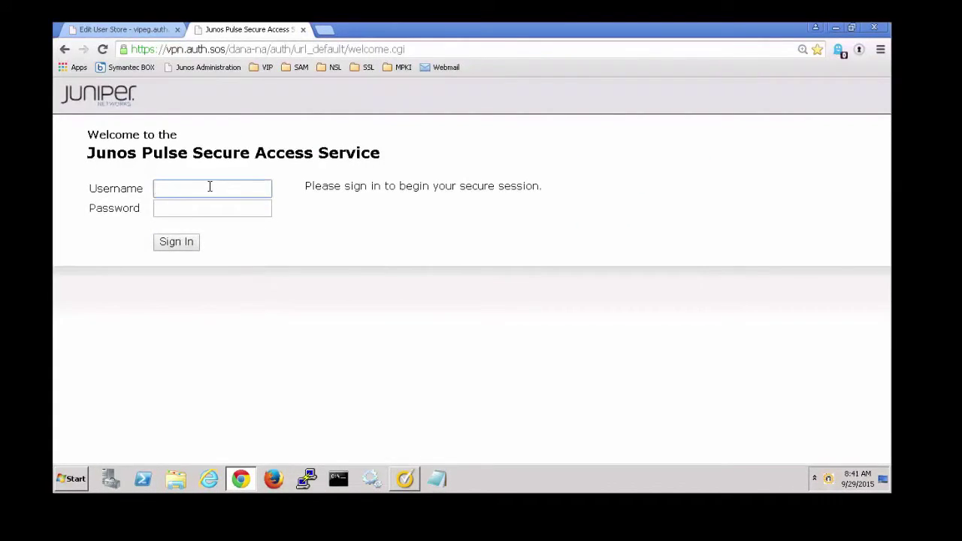
# Enter the first HR user's employee ID as the username and fill in the account password
pyautogui.write('4')
pyautogui.press('Tab')
pyautogui.write('••••••••••')
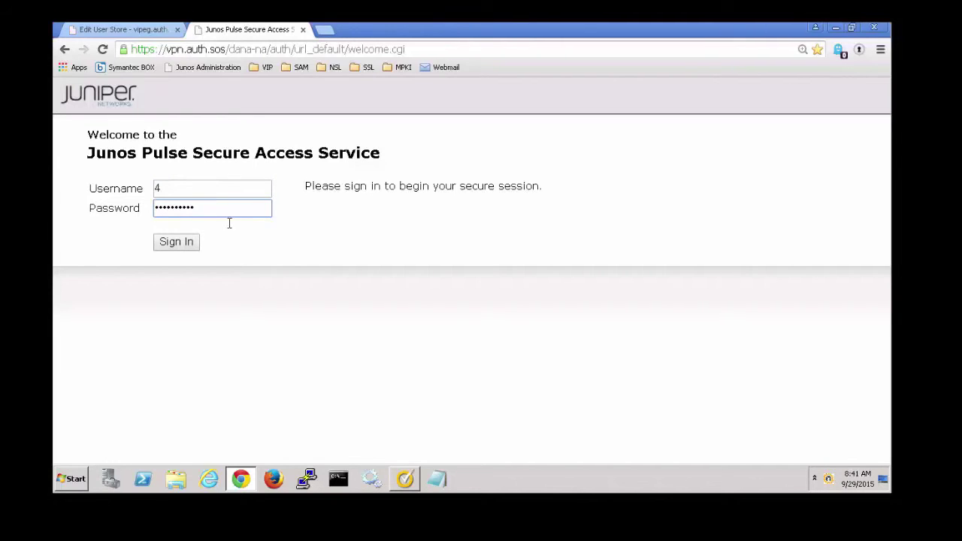
# Copy the current security code from VIP Access, append it to the password and sign in to the VPN
pyautogui.click(406, 480)
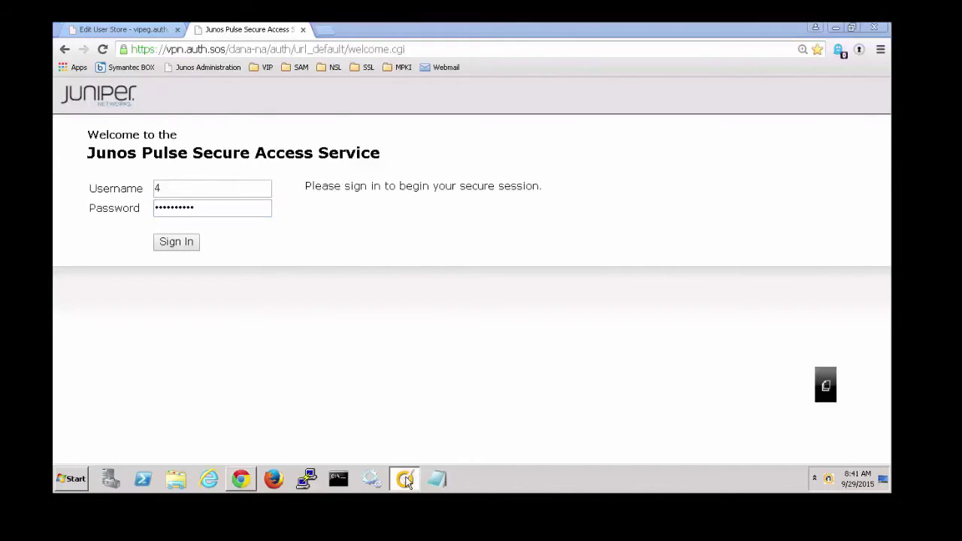
pyautogui.click(826, 387)
pyautogui.click(233, 205)
pyautogui.hotkey('ctrl', 'v')
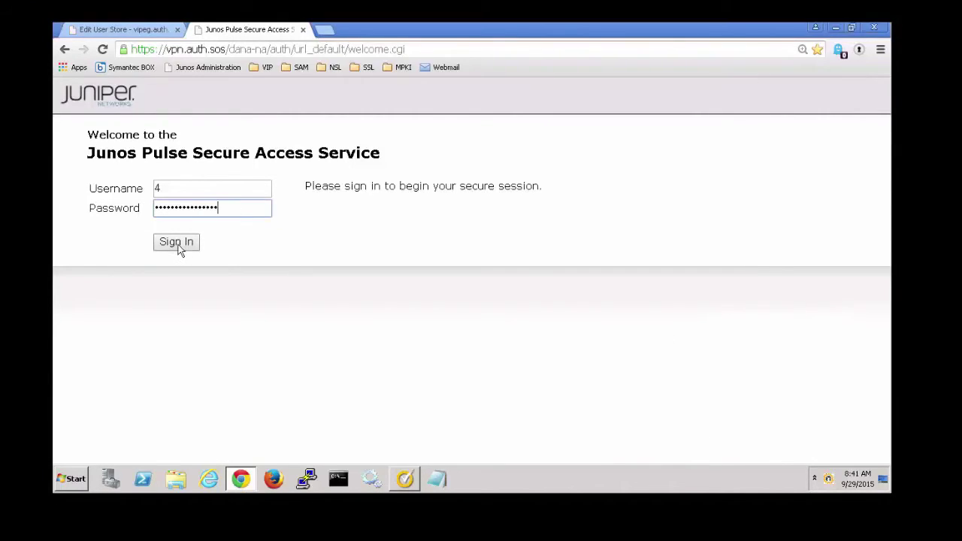
pyautogui.click(177, 245)
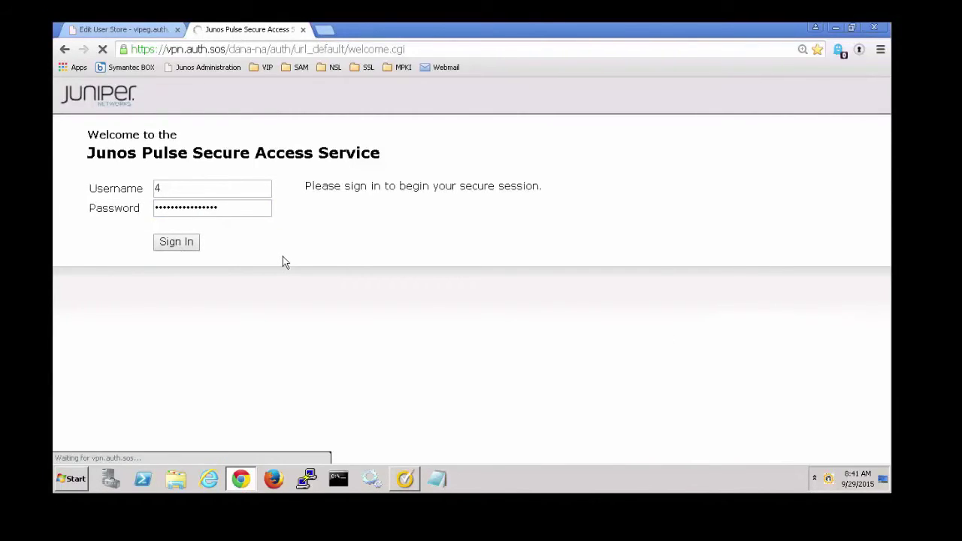